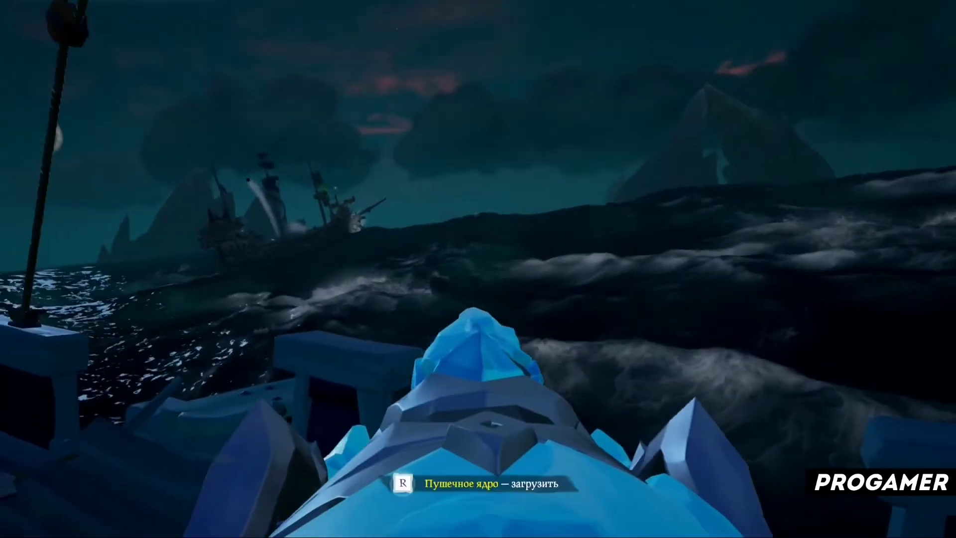
# In Sea of Thieves, load a cannonball and fire two shots at the enemy ship
pyautogui.press('r')
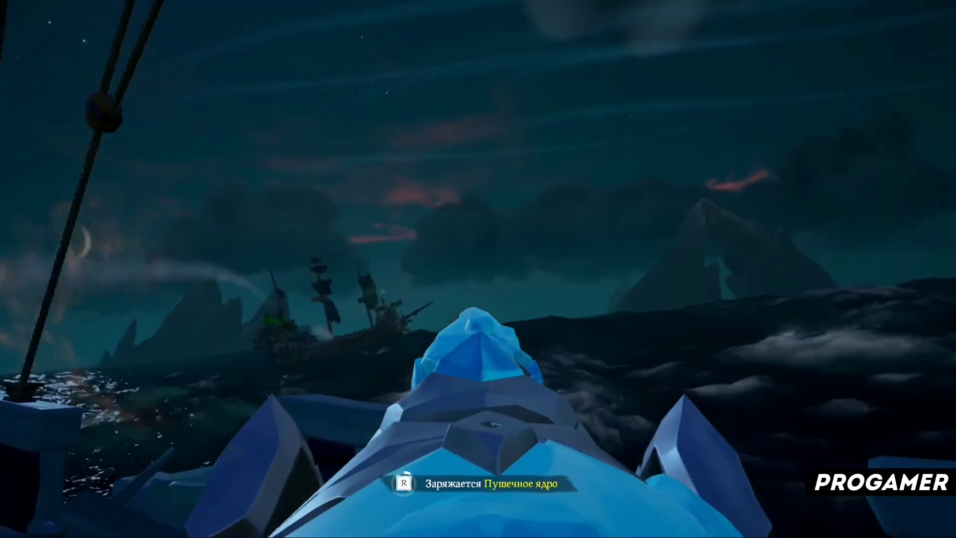
pyautogui.click(478, 269)
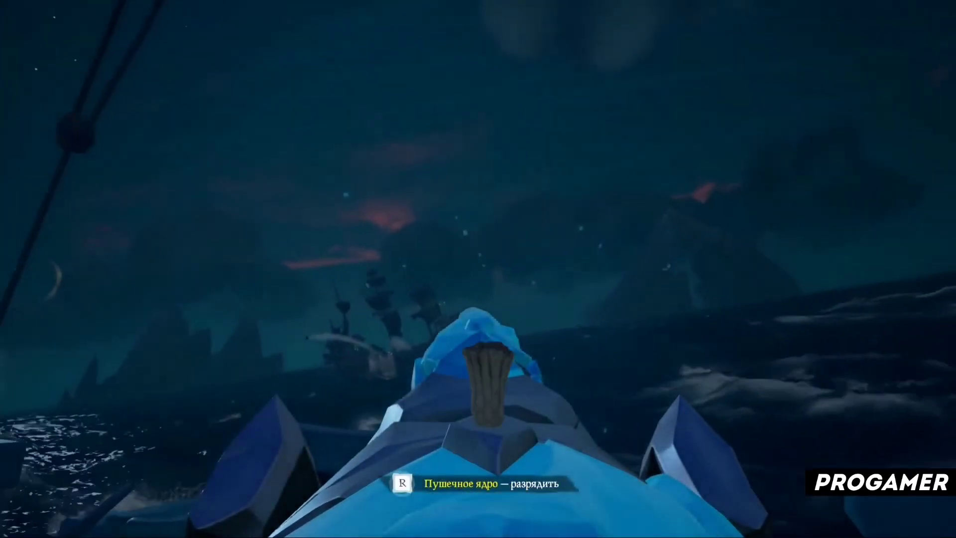
pyautogui.click(478, 269)
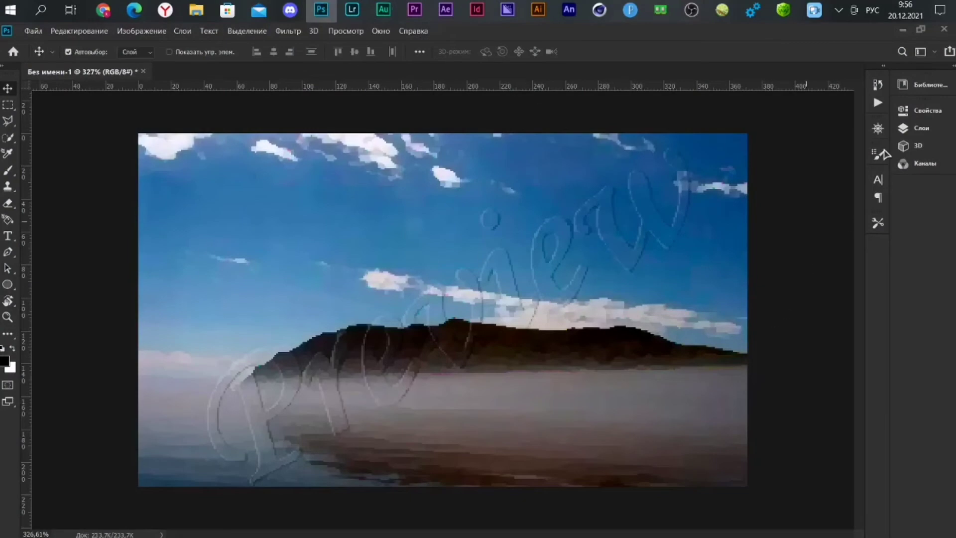
# Use the Spot Healing Brush to erase the trailing 'w' of the Preview watermark from the sky
pyautogui.click(903, 128)
pyautogui.click(4, 335)
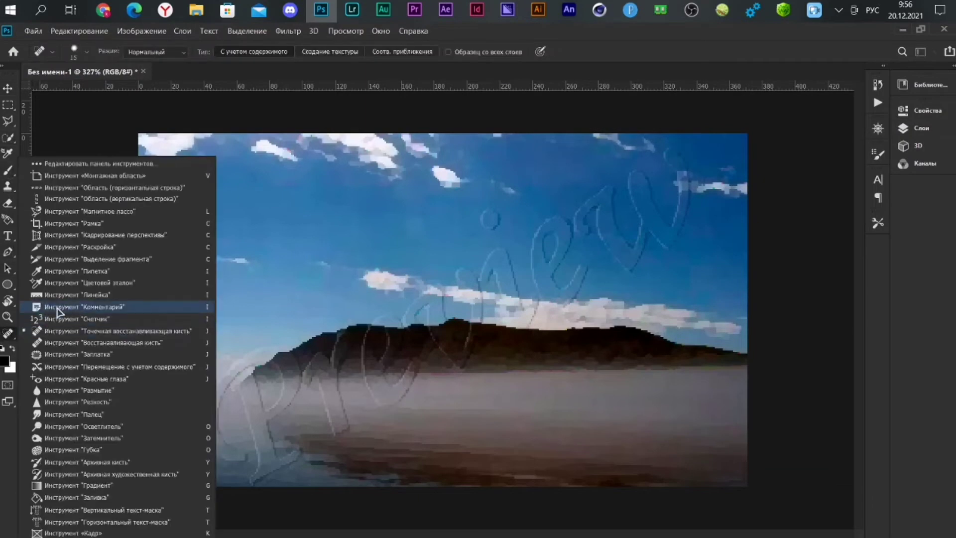
pyautogui.click(65, 331)
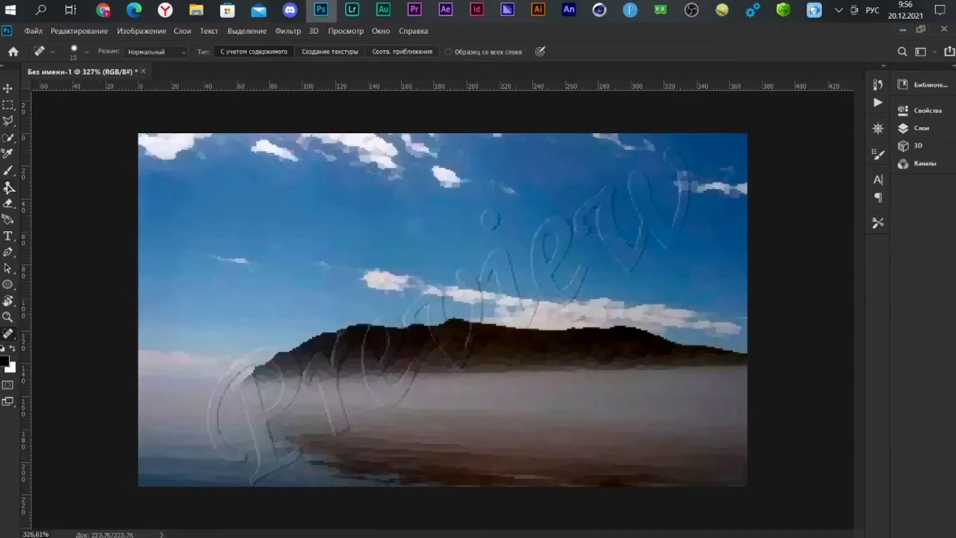
pyautogui.scroll(2, 524, 226)
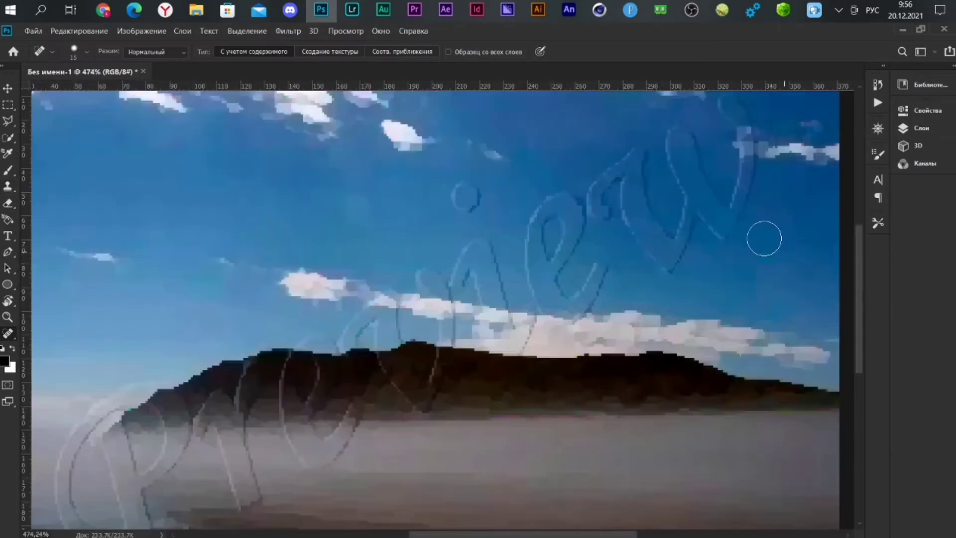
pyautogui.moveTo(727, 102)
pyautogui.mouseDown()
pyautogui.moveTo(743, 172)
pyautogui.moveTo(728, 220)
pyautogui.moveTo(710, 205)
pyautogui.moveTo(679, 136)
pyautogui.moveTo(696, 186)
pyautogui.moveTo(674, 252)
pyautogui.moveTo(647, 234)
pyautogui.moveTo(636, 159)
pyautogui.moveTo(617, 171)
pyautogui.moveTo(604, 207)
pyautogui.moveTo(600, 190)
pyautogui.moveTo(604, 218)
pyautogui.mouseUp()
pyautogui.scroll(-2, 646, 222)
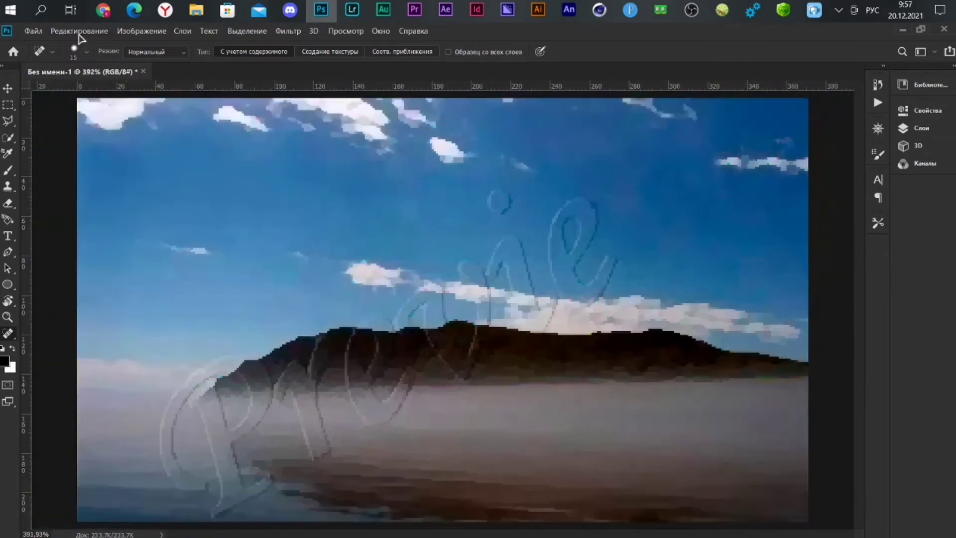
# Spot-heal the watermark letters sitting in the open blue sky above the clouds
pyautogui.click(87, 52)
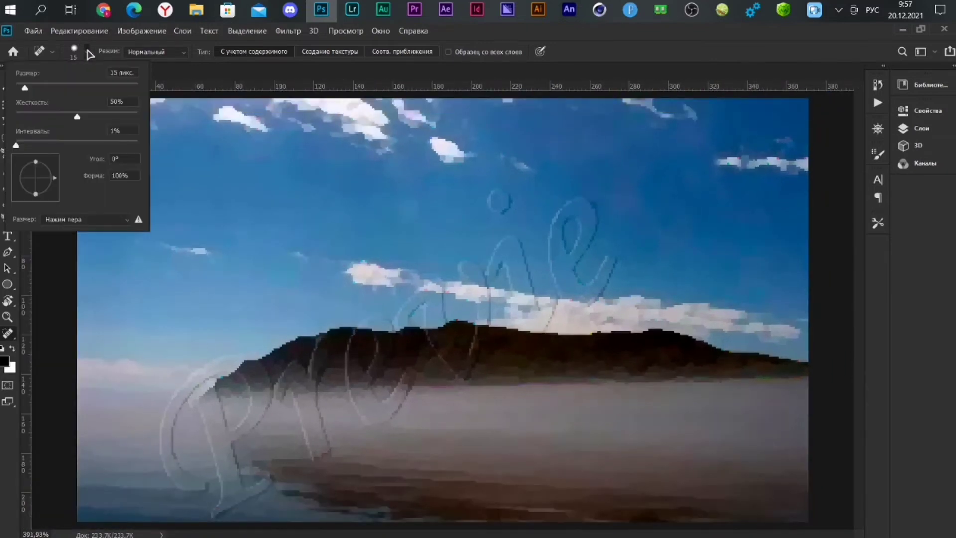
pyautogui.click(88, 52)
pyautogui.scroll(-1, 543, 233)
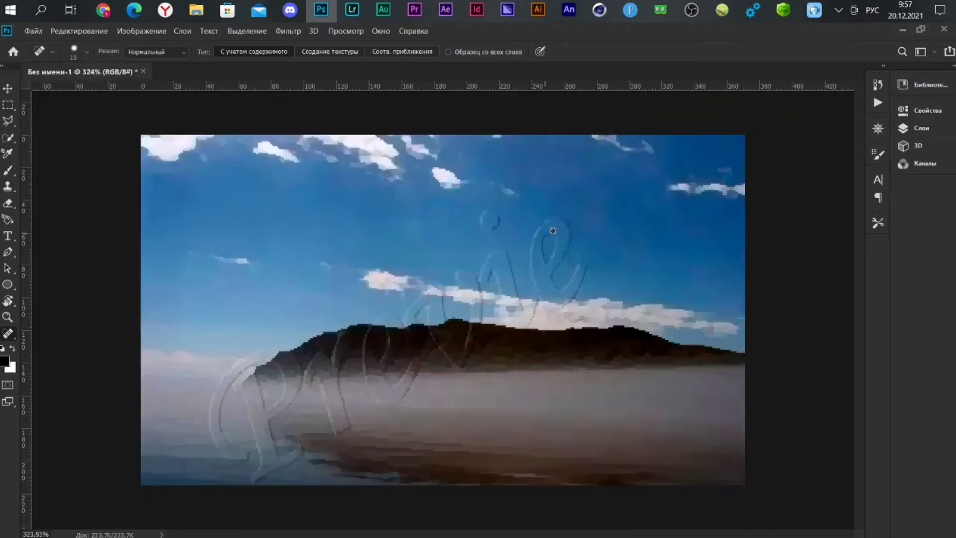
pyautogui.click(488, 220)
pyautogui.moveTo(591, 266)
pyautogui.mouseDown()
pyautogui.moveTo(555, 299)
pyautogui.moveTo(540, 242)
pyautogui.moveTo(561, 250)
pyautogui.moveTo(555, 269)
pyautogui.moveTo(573, 269)
pyautogui.moveTo(580, 288)
pyautogui.moveTo(564, 271)
pyautogui.mouseUp()
pyautogui.scroll(2, 555, 270)
pyautogui.scroll(2, 563, 267)
pyautogui.click(565, 272)
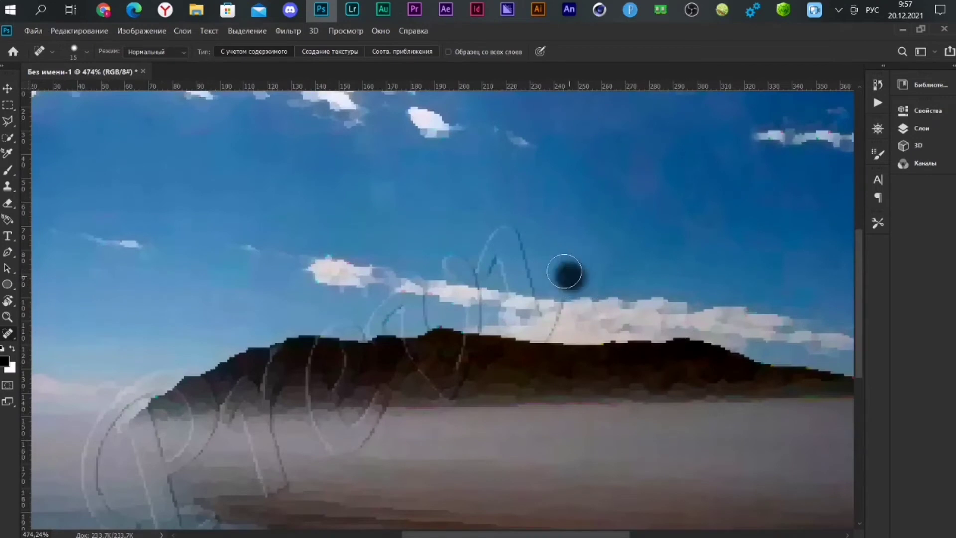
pyautogui.click(8, 186)
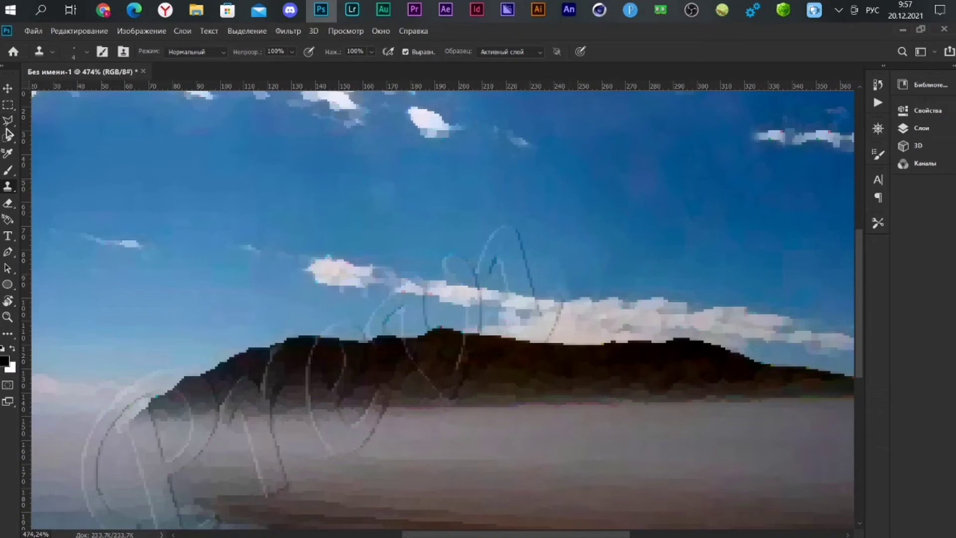
# Spot-heal the watermark strokes crossing the cloud
pyautogui.press('j')
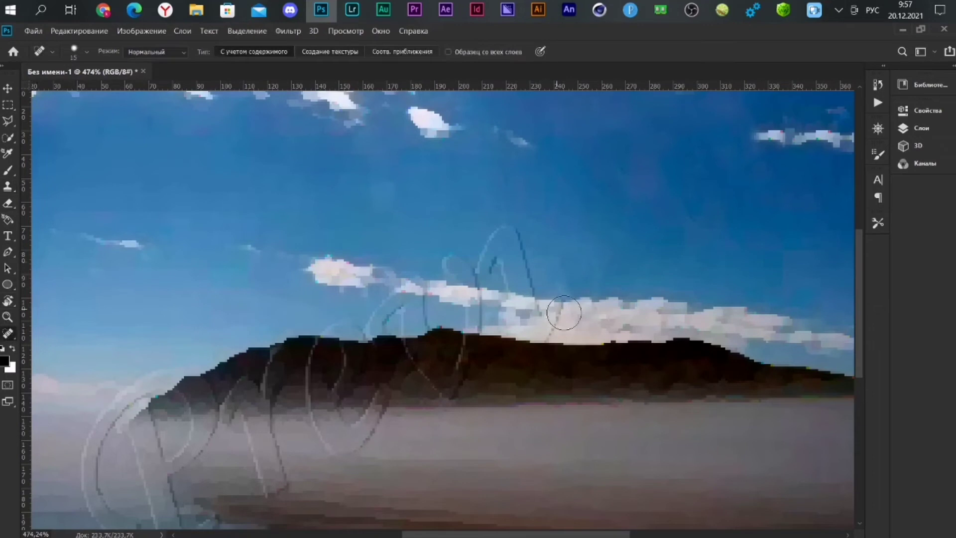
pyautogui.moveTo(555, 306)
pyautogui.mouseDown()
pyautogui.moveTo(545, 323)
pyautogui.moveTo(504, 242)
pyautogui.moveTo(483, 269)
pyautogui.mouseUp()
pyautogui.moveTo(550, 315); pyautogui.dragTo(514, 316)
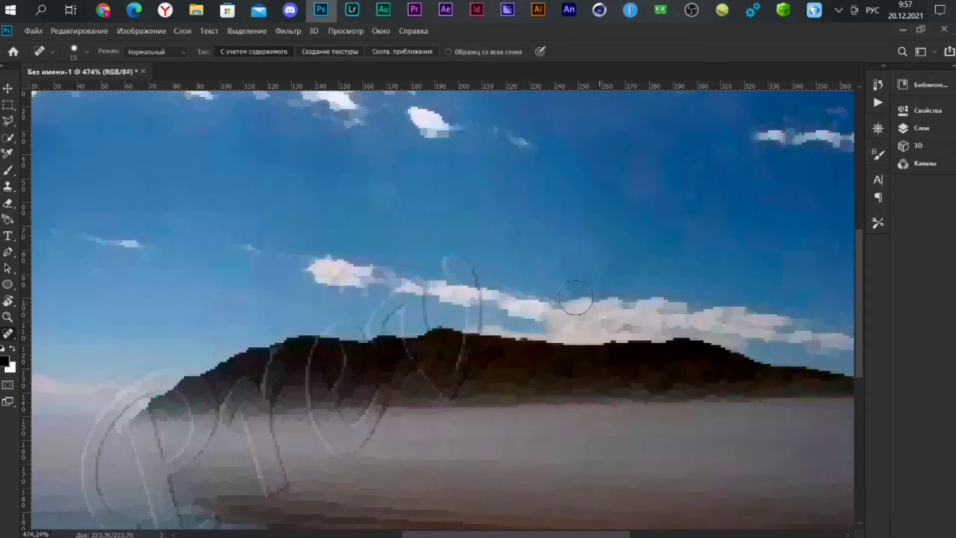
# Heal the watermark strokes and the large P loop in the lower-left fog
pyautogui.moveTo(414, 324); pyautogui.dragTo(639, 189)
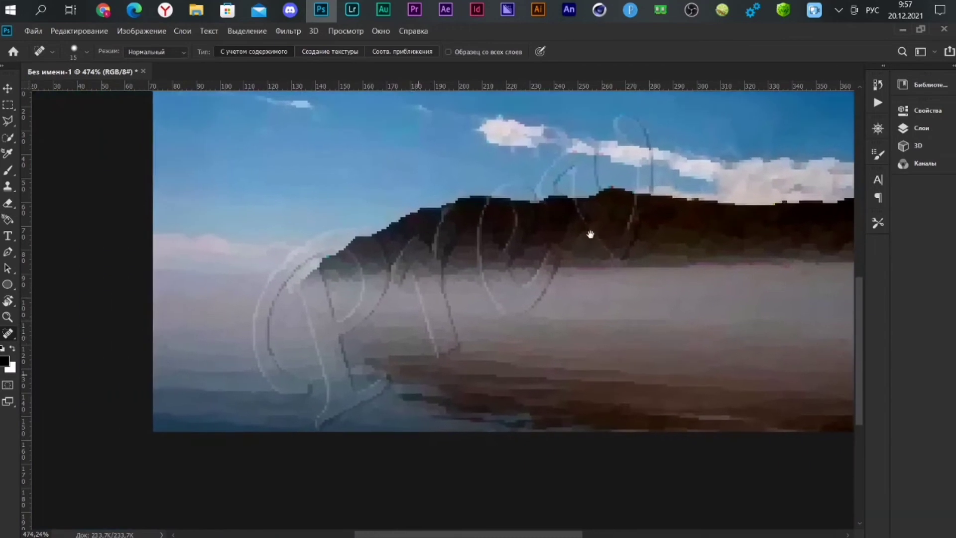
pyautogui.moveTo(374, 408); pyautogui.dragTo(379, 408)
pyautogui.moveTo(445, 387)
pyautogui.mouseDown()
pyautogui.moveTo(394, 421)
pyautogui.moveTo(386, 336)
pyautogui.moveTo(427, 307)
pyautogui.moveTo(427, 271)
pyautogui.moveTo(423, 256)
pyautogui.moveTo(389, 239)
pyautogui.moveTo(363, 277)
pyautogui.moveTo(380, 321)
pyautogui.moveTo(353, 287)
pyautogui.moveTo(312, 314)
pyautogui.moveTo(321, 364)
pyautogui.moveTo(345, 388)
pyautogui.moveTo(368, 393)
pyautogui.mouseUp()
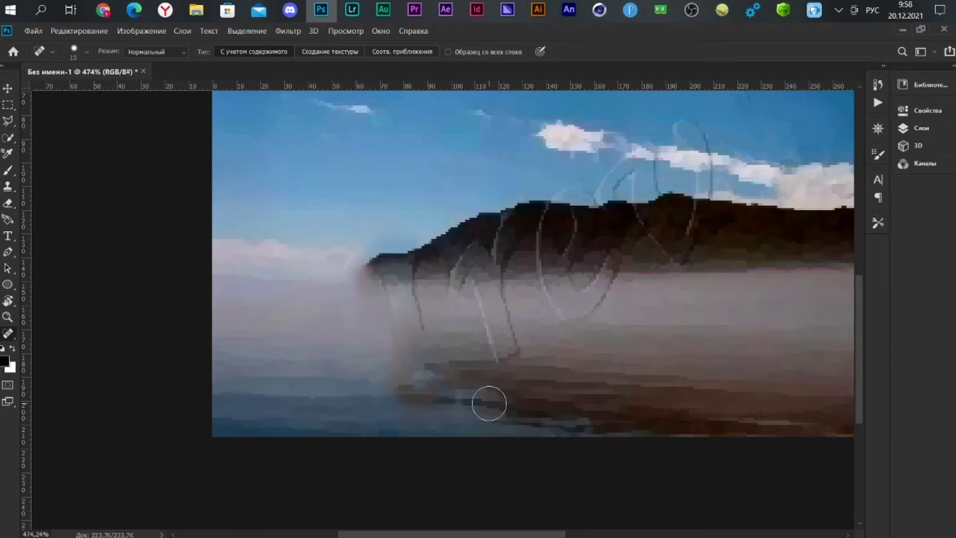
pyautogui.scroll(-1, 487, 402)
pyautogui.moveTo(254, 450)
pyautogui.mouseDown()
pyautogui.moveTo(234, 406)
pyautogui.moveTo(264, 422)
pyautogui.moveTo(220, 419)
pyautogui.mouseUp()
pyautogui.click(256, 437)
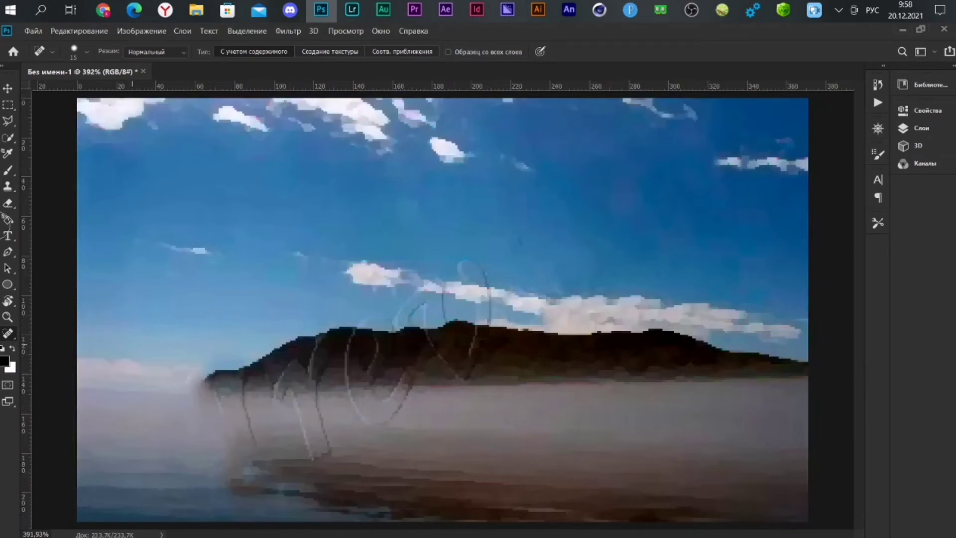
pyautogui.press('s')
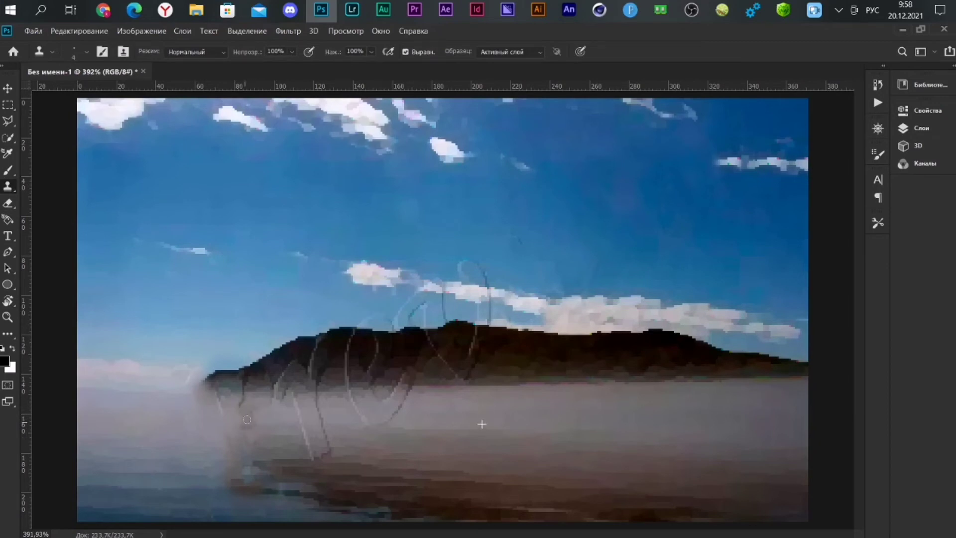
# Clone clean fog texture over the watermark lines in the fog
pyautogui.scroll(2, 255, 433)
pyautogui.scroll(3, 298, 413)
pyautogui.scroll(1, 369, 395)
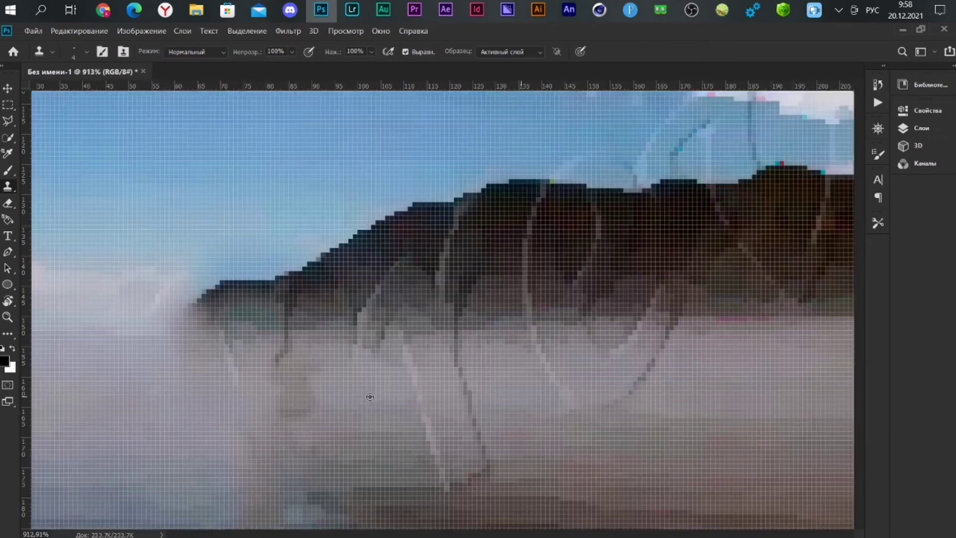
pyautogui.moveTo(311, 415); pyautogui.dragTo(299, 424)
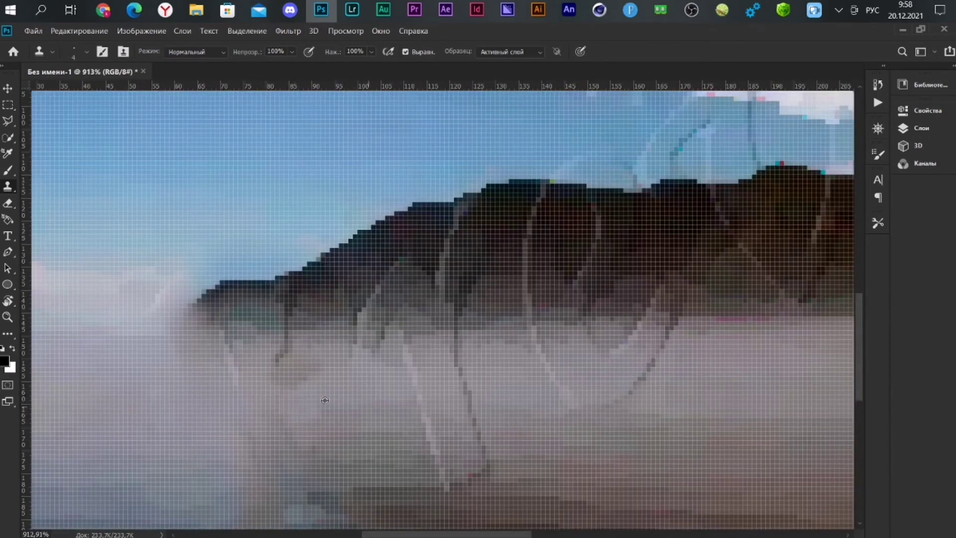
pyautogui.moveTo(280, 376); pyautogui.dragTo(298, 379)
pyautogui.scroll(-4, 304, 378)
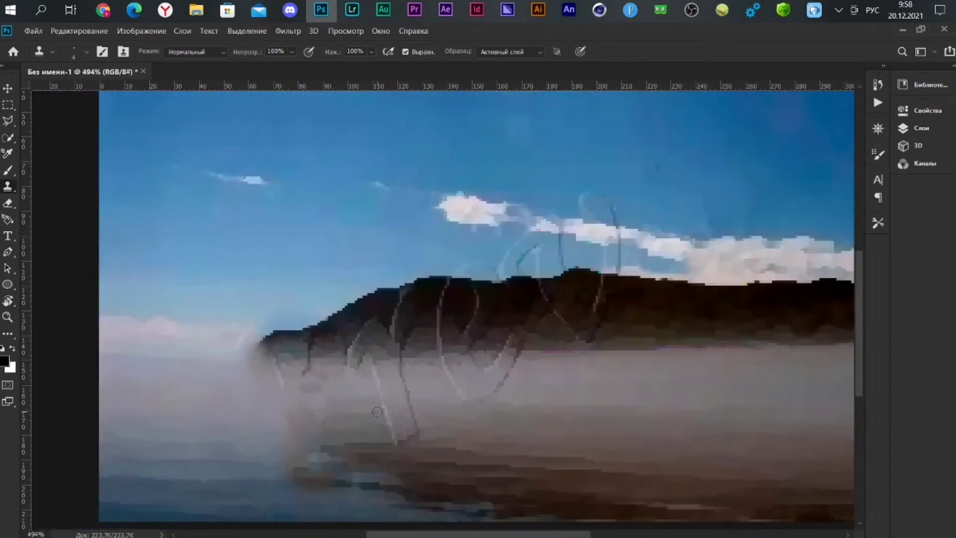
pyautogui.scroll(3, 323, 355)
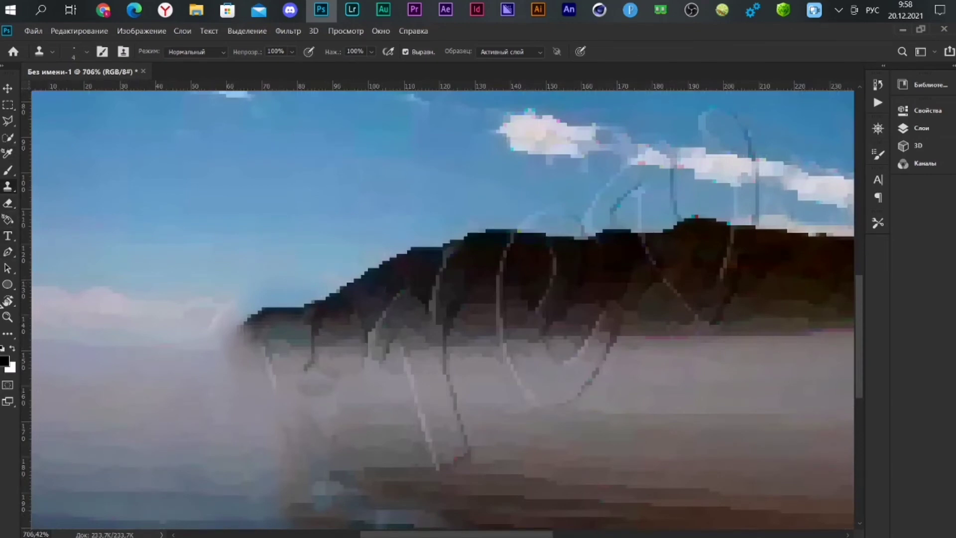
# Spot-heal the watermark strokes left of and near the mountain base
pyautogui.press('j')
pyautogui.moveTo(254, 358)
pyautogui.mouseDown()
pyautogui.moveTo(277, 381)
pyautogui.moveTo(310, 344)
pyautogui.mouseUp()
pyautogui.click(328, 420)
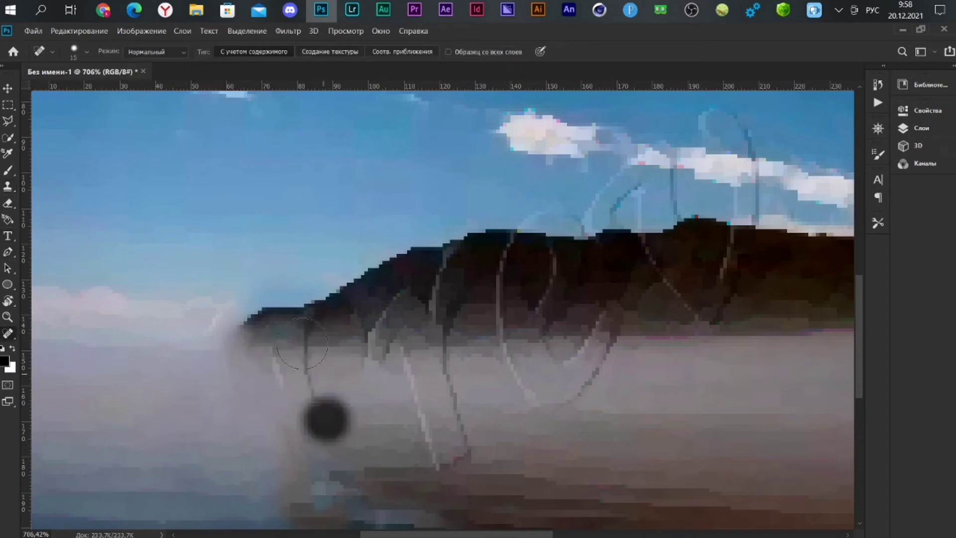
pyautogui.moveTo(340, 426); pyautogui.dragTo(333, 404)
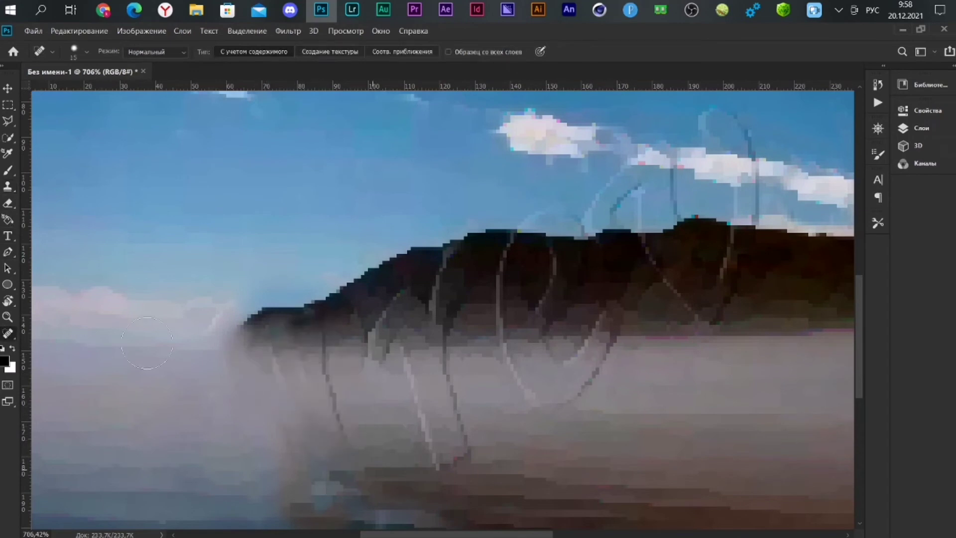
# Cover another watermark stroke with cloned fog texture
pyautogui.click(8, 187)
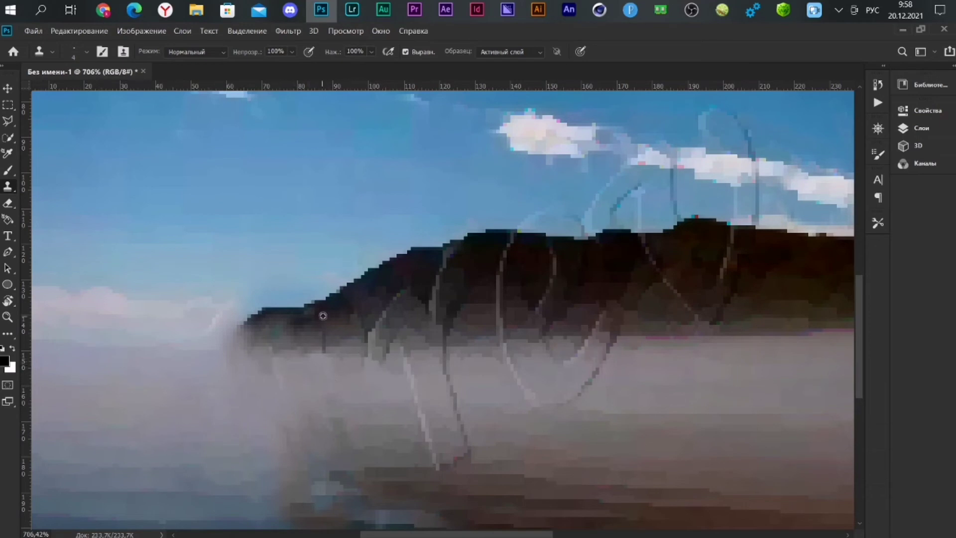
pyautogui.moveTo(352, 320); pyautogui.dragTo(327, 334)
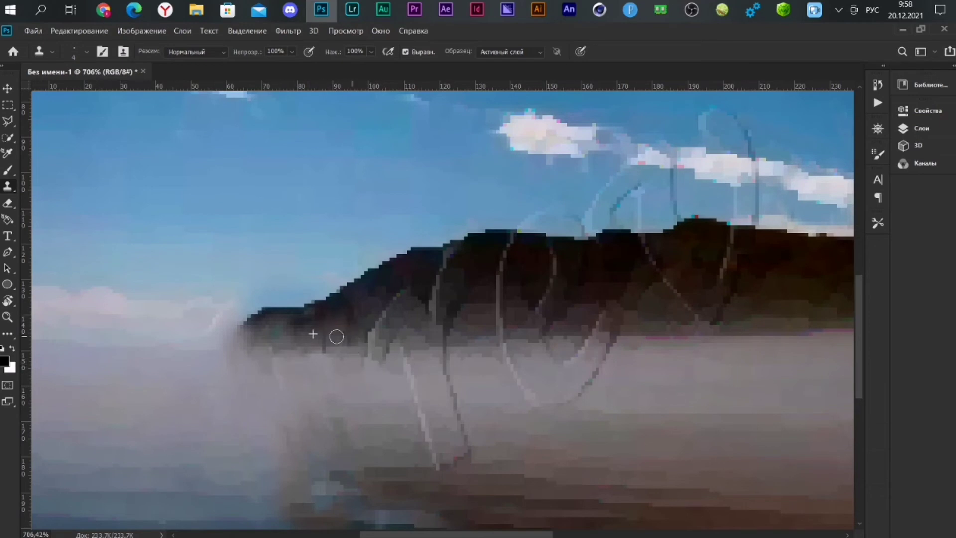
pyautogui.scroll(-3, 326, 333)
pyautogui.scroll(-2, 410, 339)
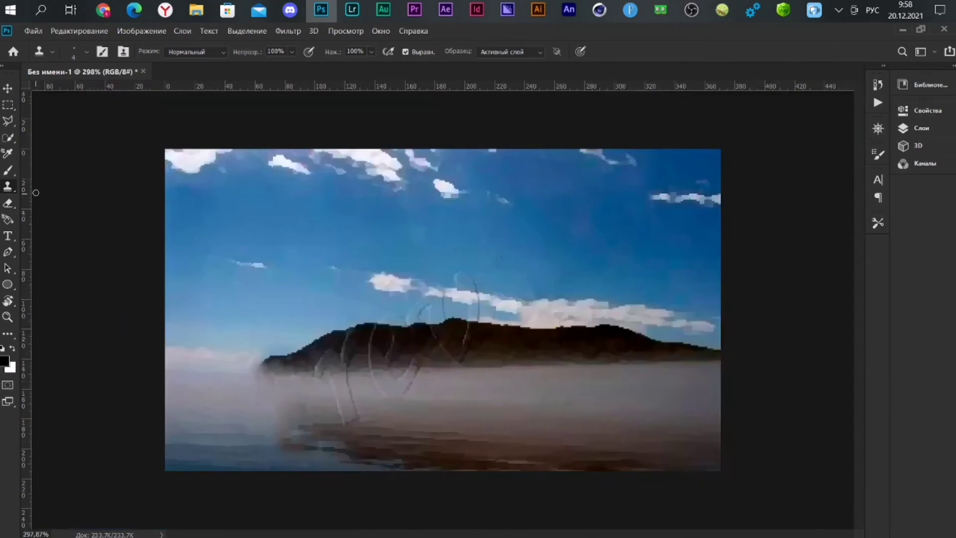
# Spot-heal the watermark loop running from the sky across the mountain ridge
pyautogui.press('j')
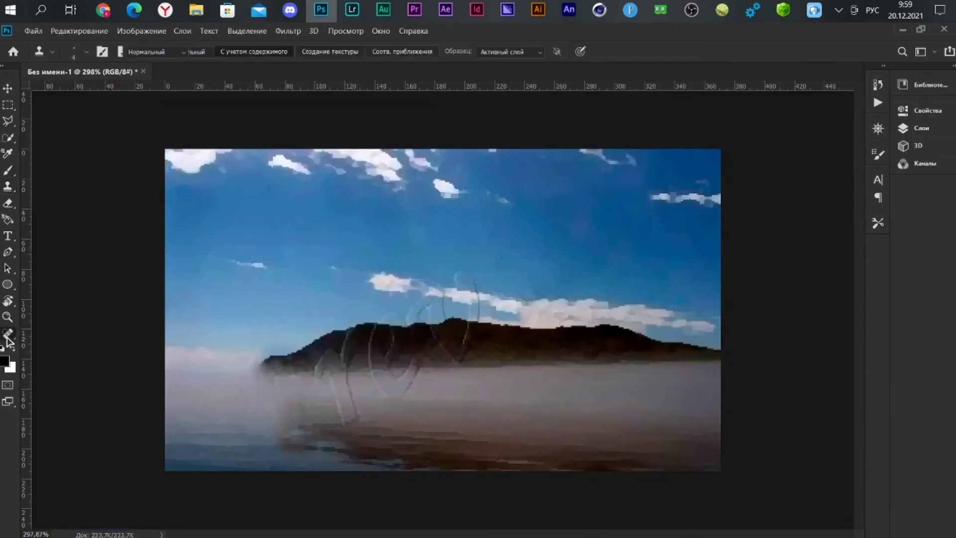
pyautogui.scroll(2, 463, 328)
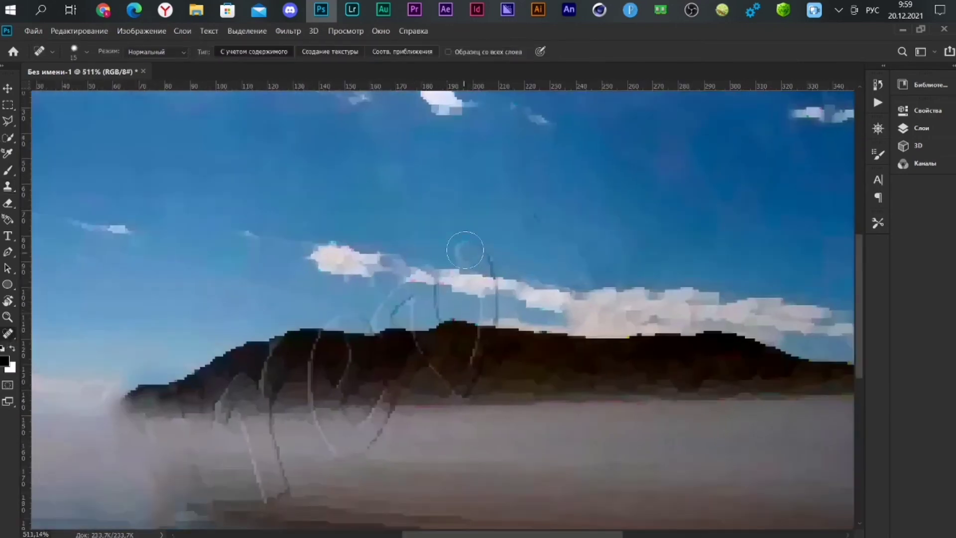
pyautogui.moveTo(465, 251)
pyautogui.mouseDown()
pyautogui.moveTo(486, 323)
pyautogui.moveTo(433, 326)
pyautogui.moveTo(421, 271)
pyautogui.moveTo(401, 281)
pyautogui.moveTo(388, 326)
pyautogui.moveTo(474, 344)
pyautogui.mouseUp()
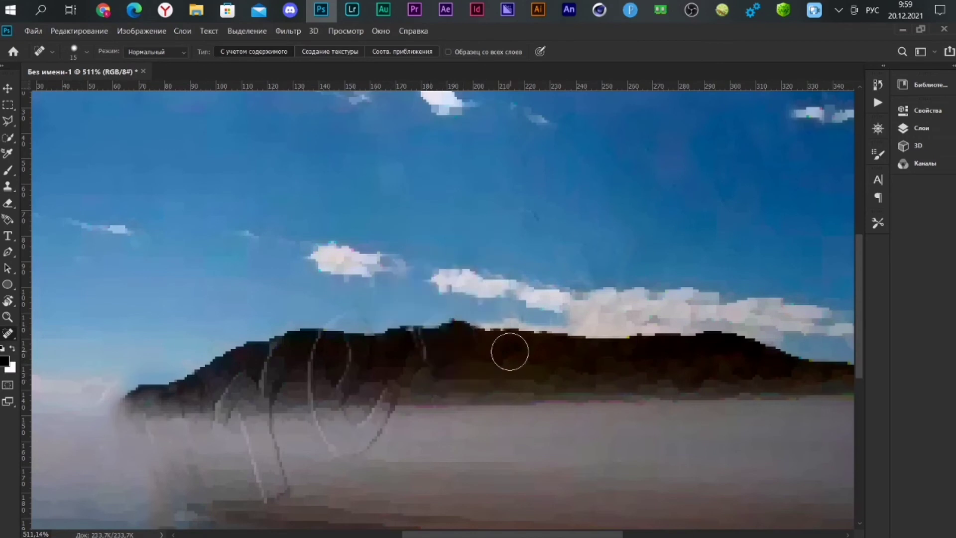
pyautogui.moveTo(412, 337); pyautogui.dragTo(425, 355)
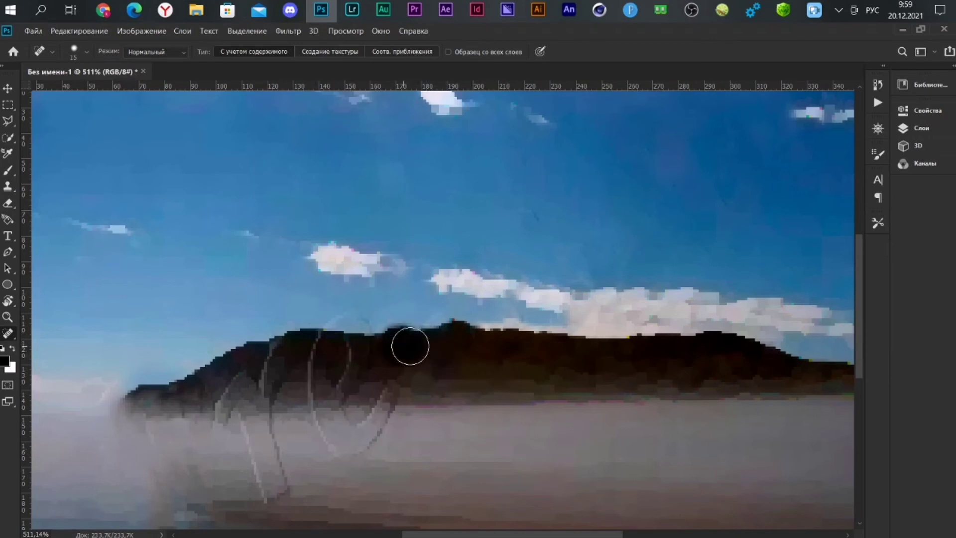
pyautogui.click(463, 351)
pyautogui.moveTo(418, 343); pyautogui.dragTo(404, 343)
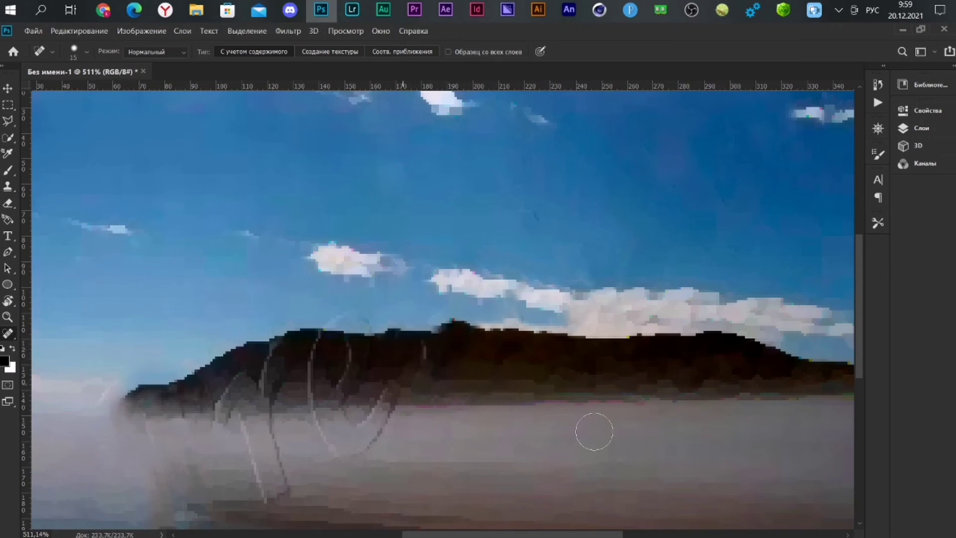
# Clone clean ridge texture over a leftover watermark stroke on the ridge
pyautogui.click(9, 187)
pyautogui.scroll(6, 418, 352)
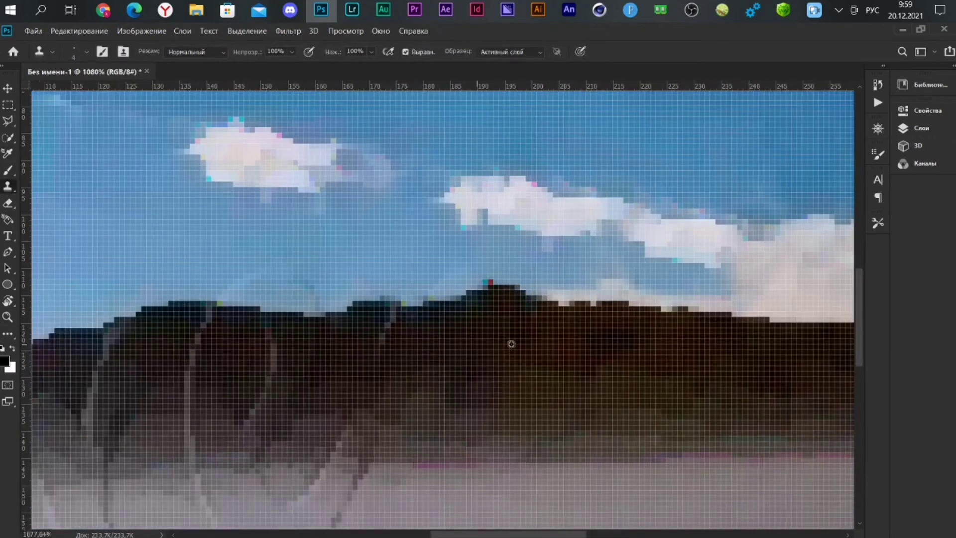
pyautogui.scroll(-2, 536, 340)
pyautogui.keyDown('alt'); pyautogui.click(551, 340); pyautogui.keyUp('alt')
pyautogui.moveTo(436, 341); pyautogui.dragTo(431, 341)
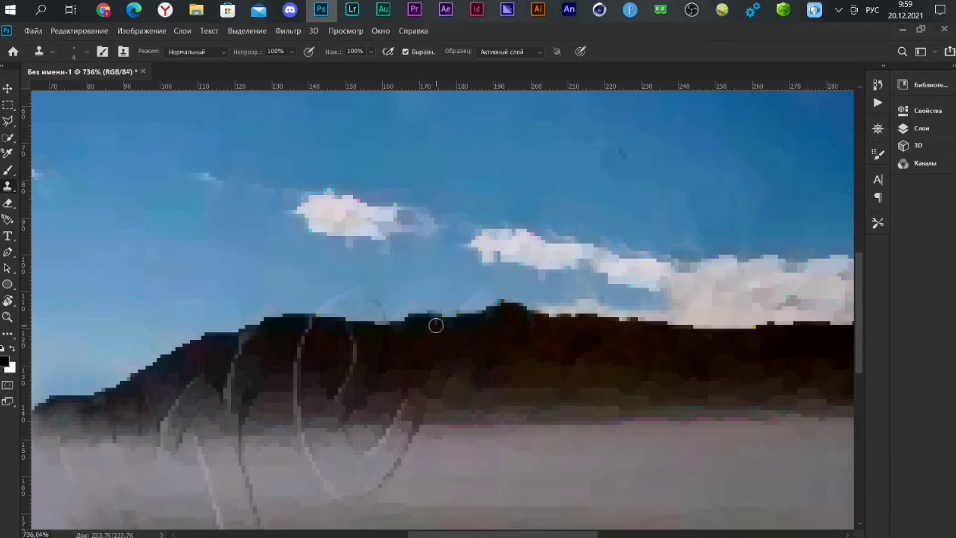
pyautogui.scroll(-2, 455, 380)
pyautogui.scroll(-2, 456, 380)
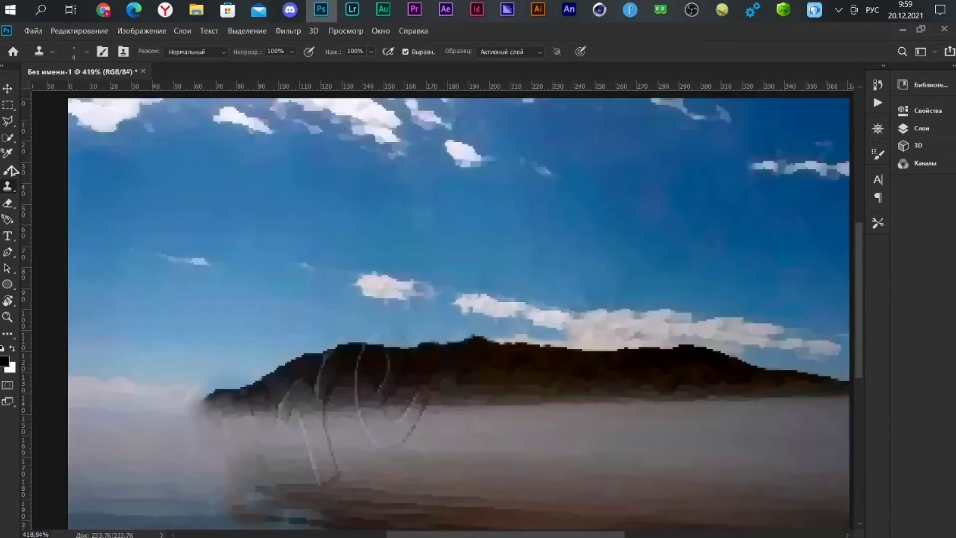
# Spot-heal the watermark strokes at the mountain base and in the fog
pyautogui.click(7, 335)
pyautogui.moveTo(420, 399)
pyautogui.mouseDown()
pyautogui.moveTo(370, 424)
pyautogui.moveTo(392, 377)
pyautogui.moveTo(382, 406)
pyautogui.mouseUp()
pyautogui.moveTo(393, 441); pyautogui.dragTo(385, 374)
pyautogui.click(391, 436)
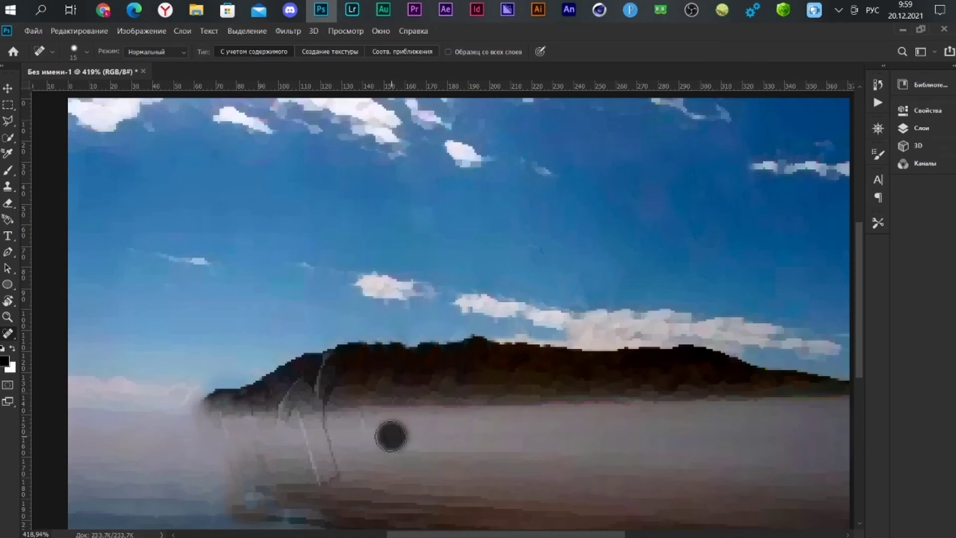
pyautogui.moveTo(453, 436); pyautogui.dragTo(384, 439)
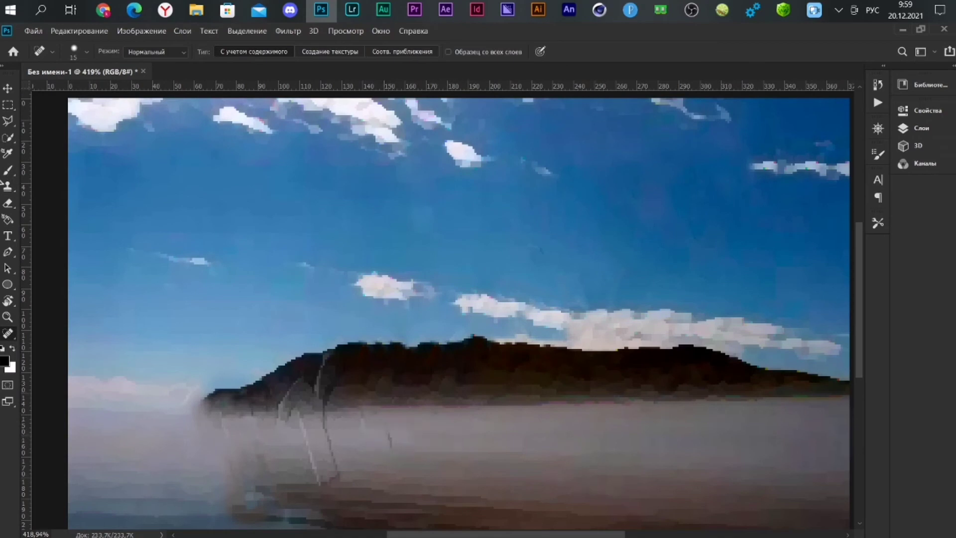
pyautogui.click(6, 206)
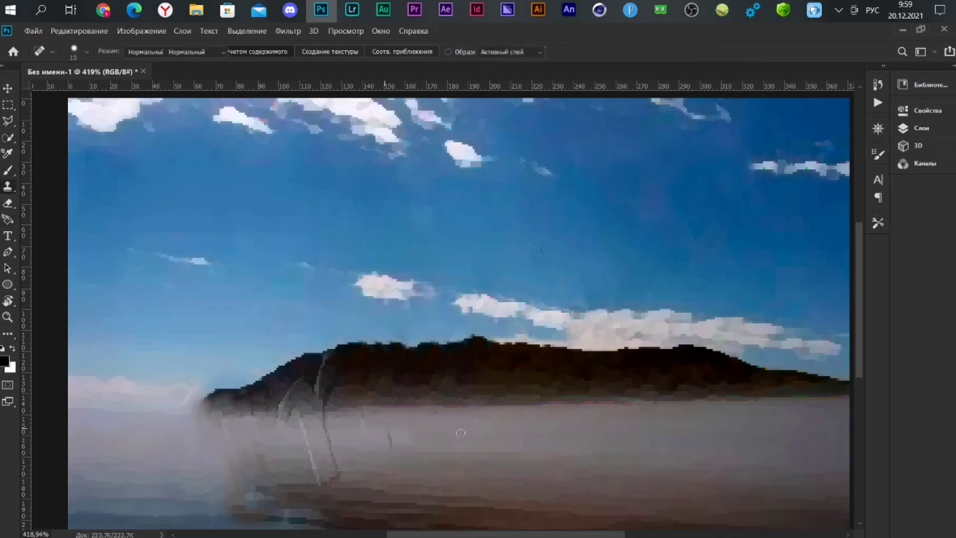
# Spot-heal the last watermark strokes running from the fog up the hillside
pyautogui.press('s')
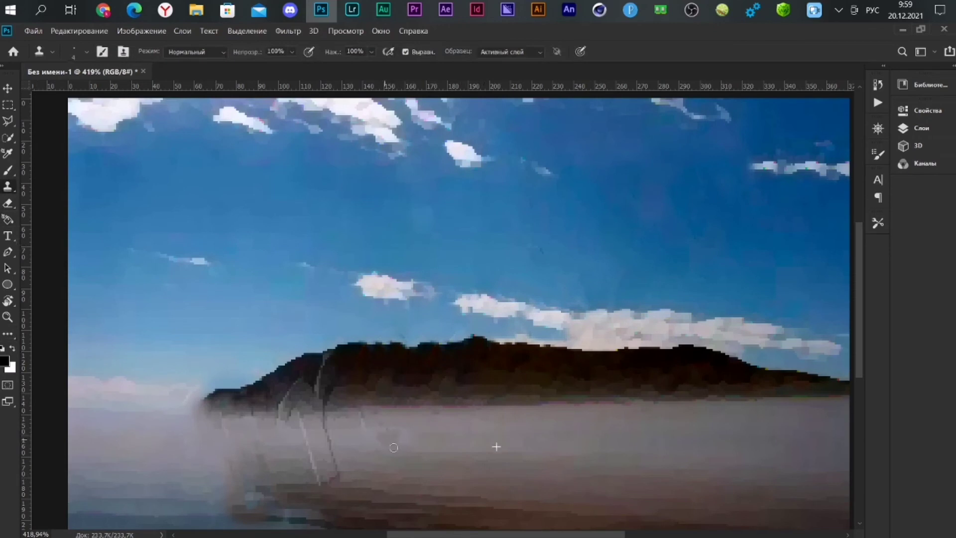
pyautogui.scroll(-2, 466, 427)
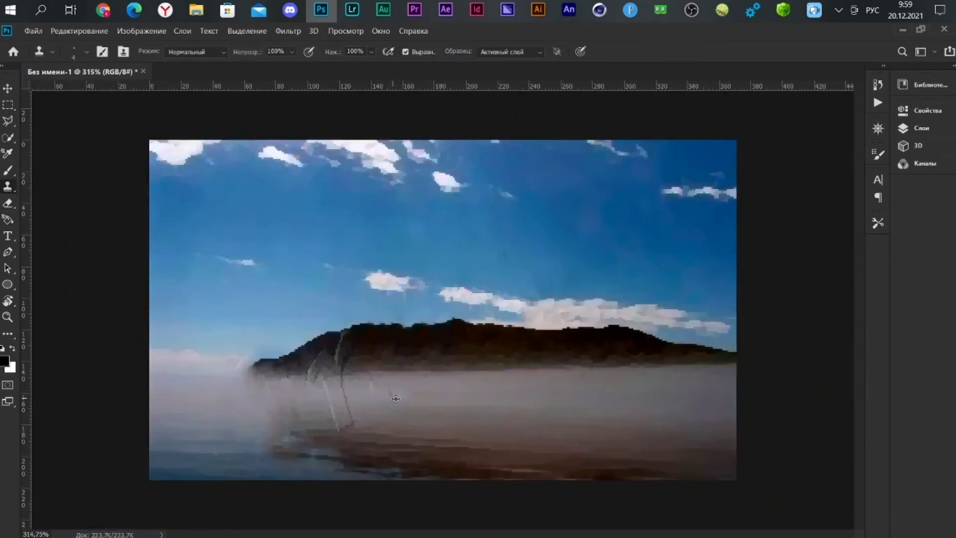
pyautogui.scroll(2, 396, 399)
pyautogui.scroll(1, 399, 416)
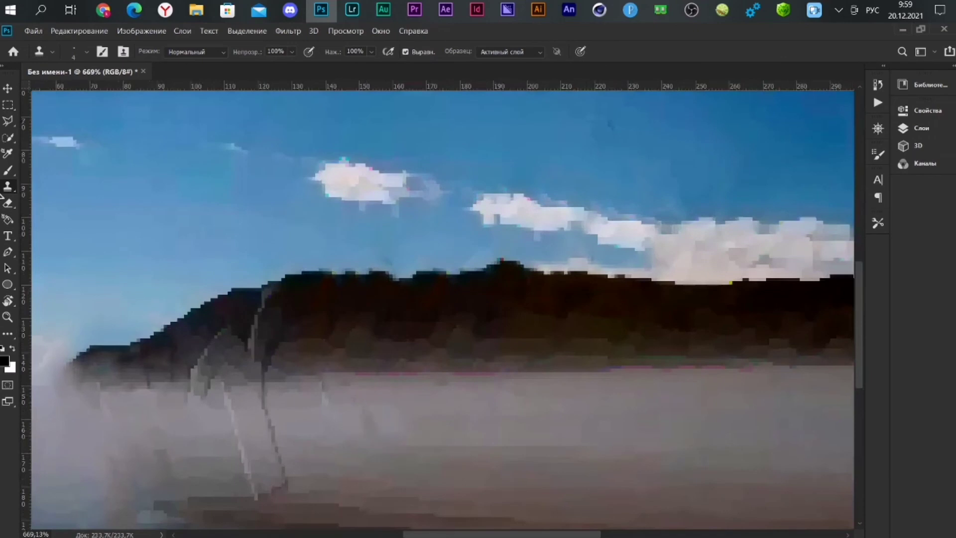
pyautogui.press('j')
pyautogui.moveTo(338, 326); pyautogui.dragTo(470, 256)
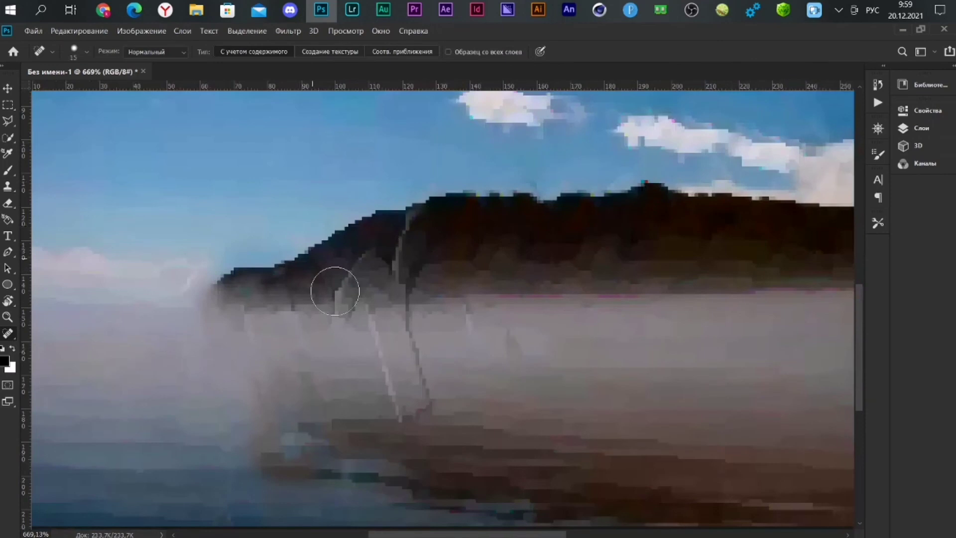
pyautogui.moveTo(332, 329)
pyautogui.mouseDown()
pyautogui.moveTo(360, 274)
pyautogui.moveTo(400, 369)
pyautogui.mouseUp()
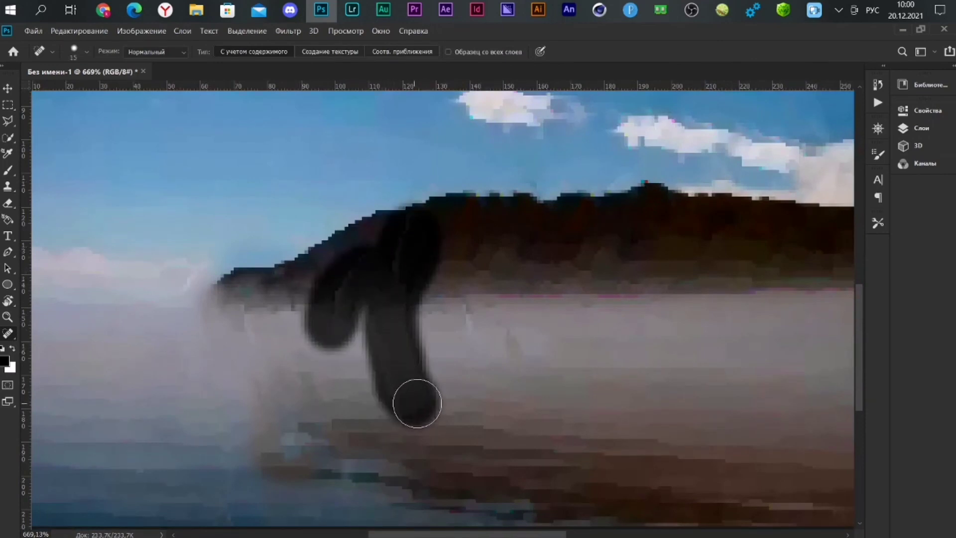
pyautogui.moveTo(400, 369); pyautogui.dragTo(417, 399)
# Zoom out to review the watermark-free landscape and check the Layers panel
pyautogui.scroll(-2, 509, 364)
pyautogui.scroll(-2, 510, 363)
pyautogui.scroll(-1, 501, 353)
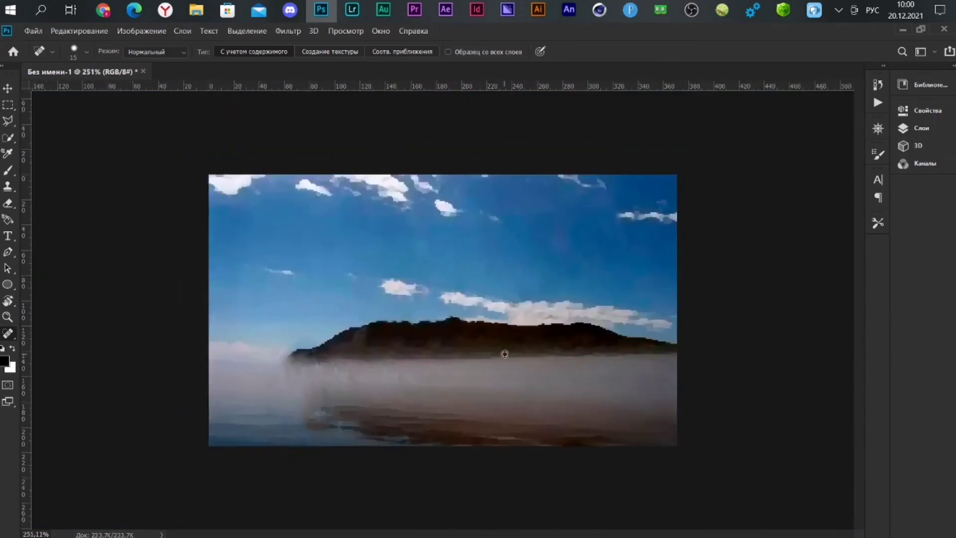
pyautogui.click(7, 90)
pyautogui.scroll(-1, 488, 231)
pyautogui.scroll(1, 488, 212)
pyautogui.scroll(1, 546, 281)
pyautogui.scroll(1, 572, 316)
pyautogui.scroll(-1, 576, 315)
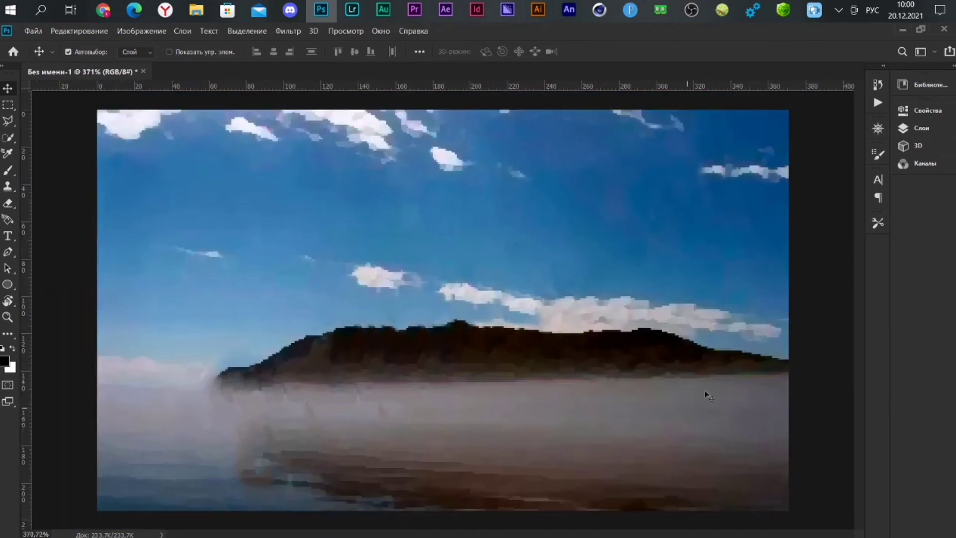
pyautogui.click(942, 131)
pyautogui.click(691, 10)
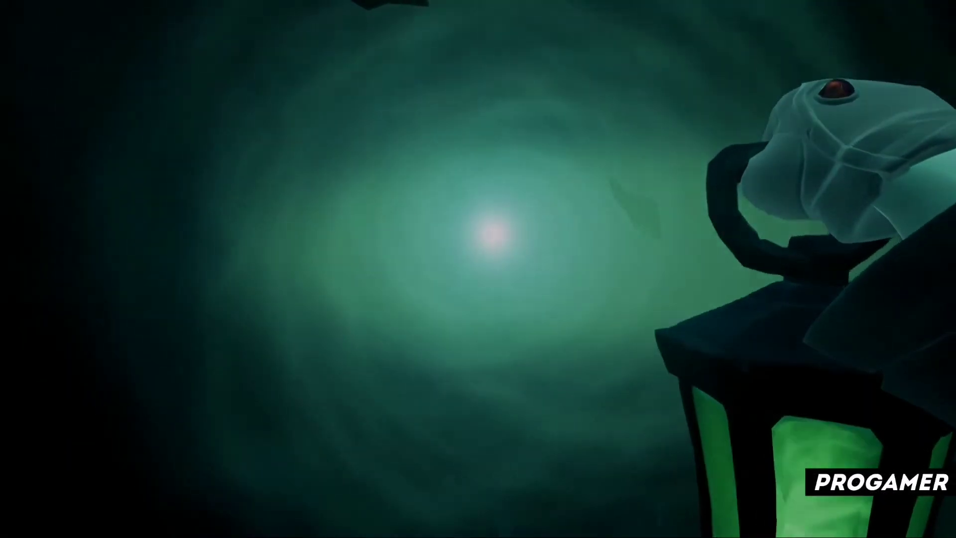